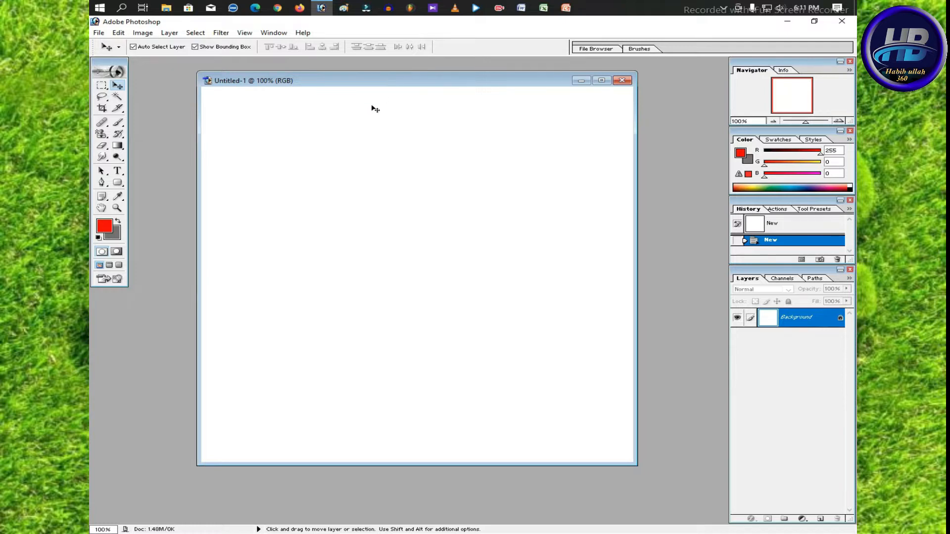
Add a large red letter "A" in Corbel Bold at 199 pt and position it near the canvas centre
click(118, 172)
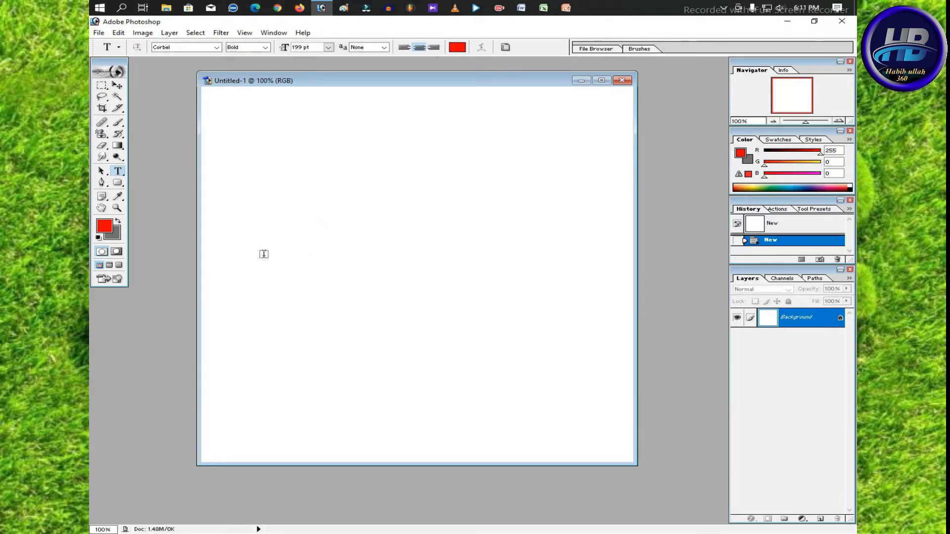
drag(310, 48, 291, 48)
click(196, 46)
click(291, 303)
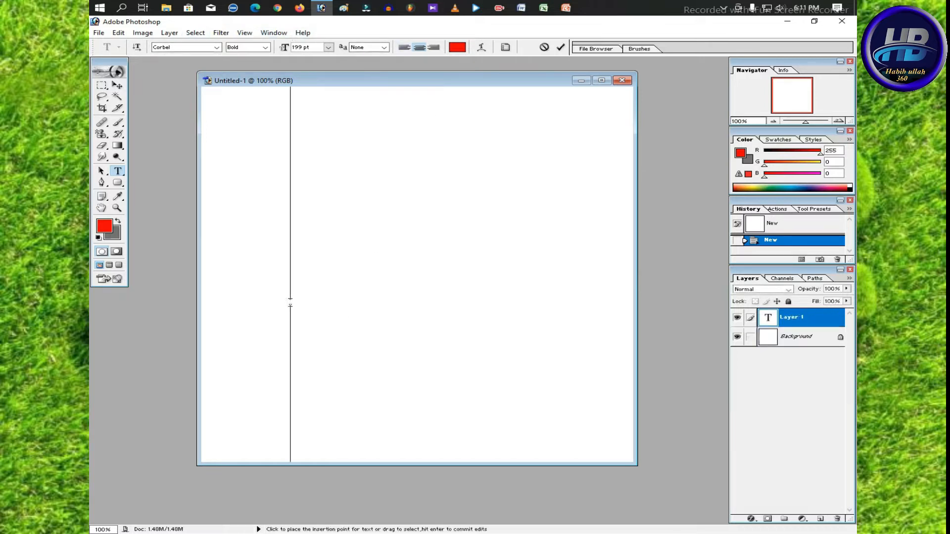
text(A)
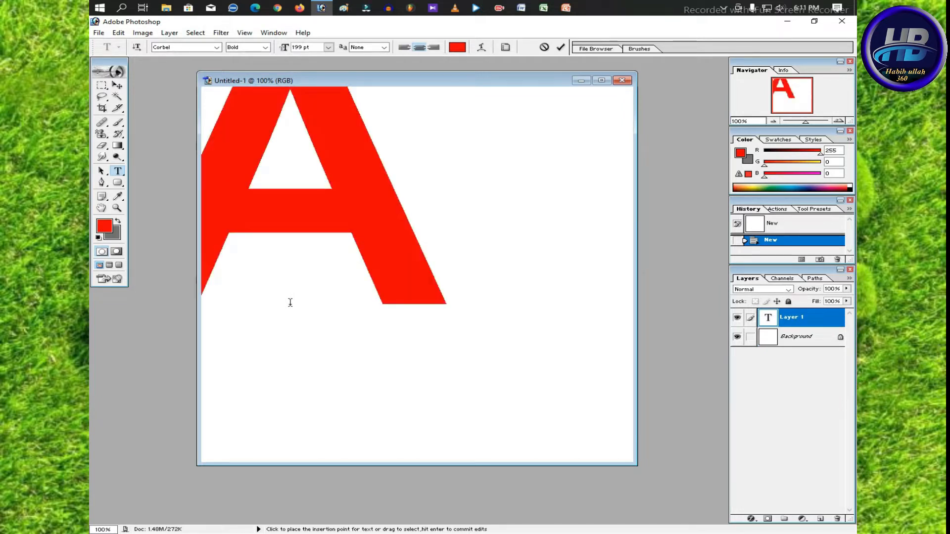
drag(548, 216, 611, 285)
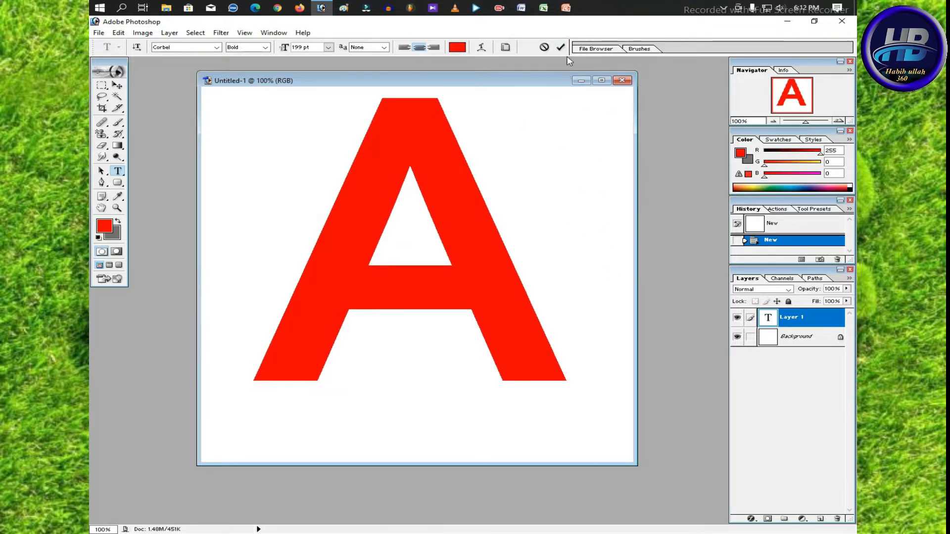
click(561, 47)
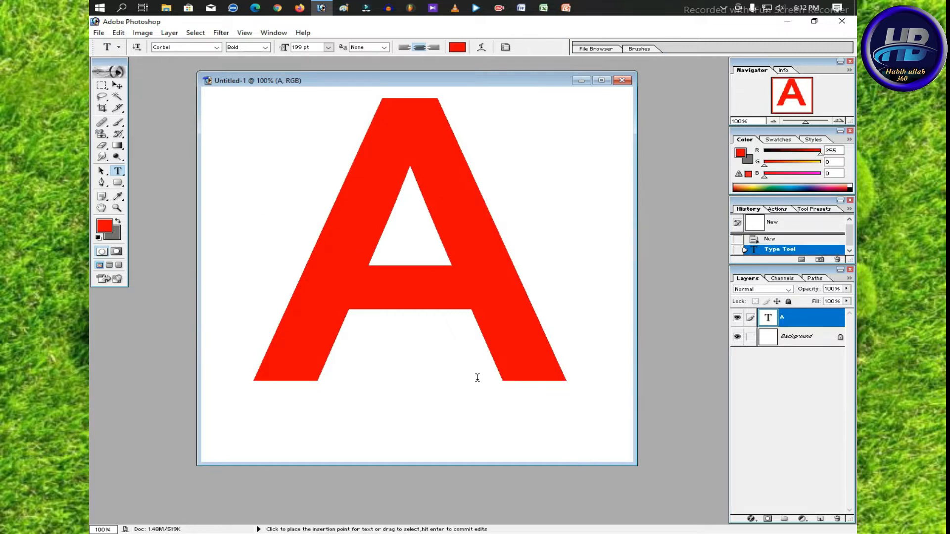
click(117, 86)
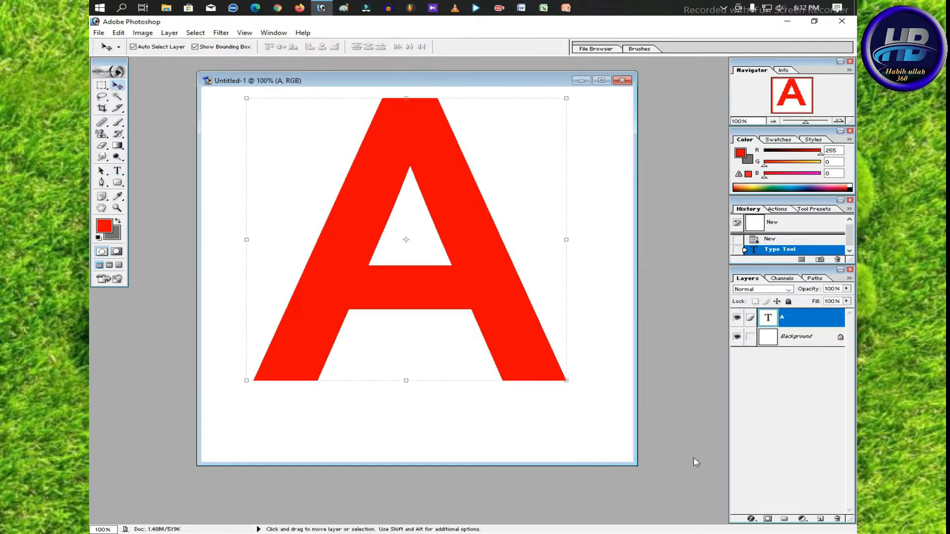
drag(513, 303, 519, 302)
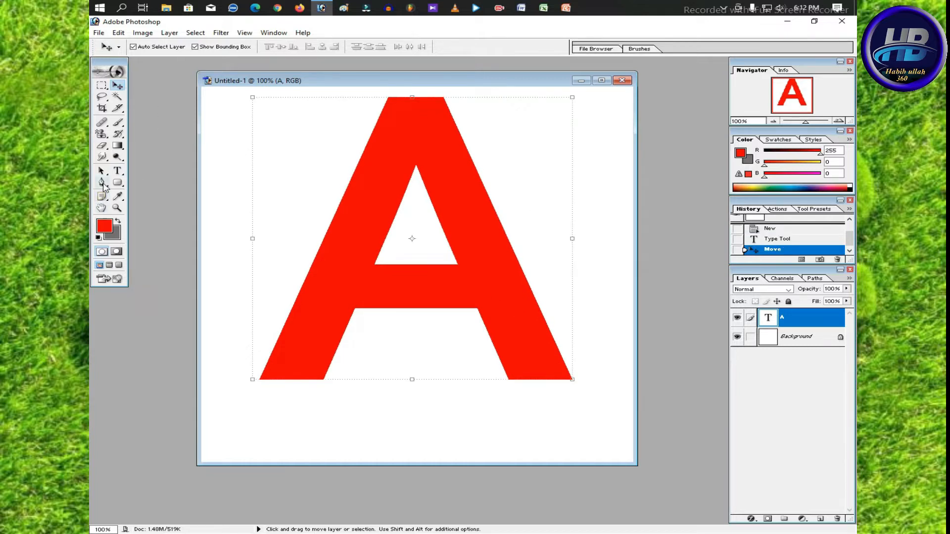
Draw a closed curved swoosh path with the Pen tool from the A's left foot across to beyond its right leg
click(103, 183)
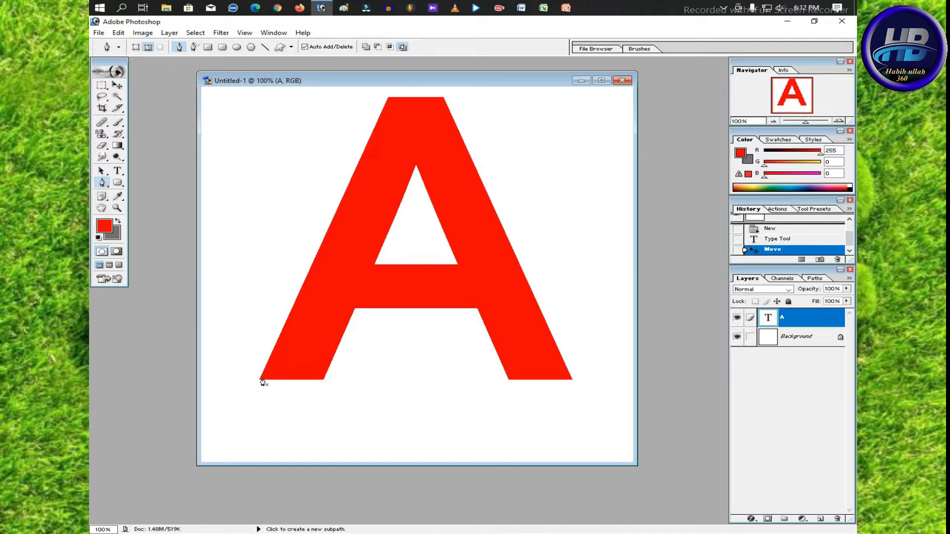
click(259, 380)
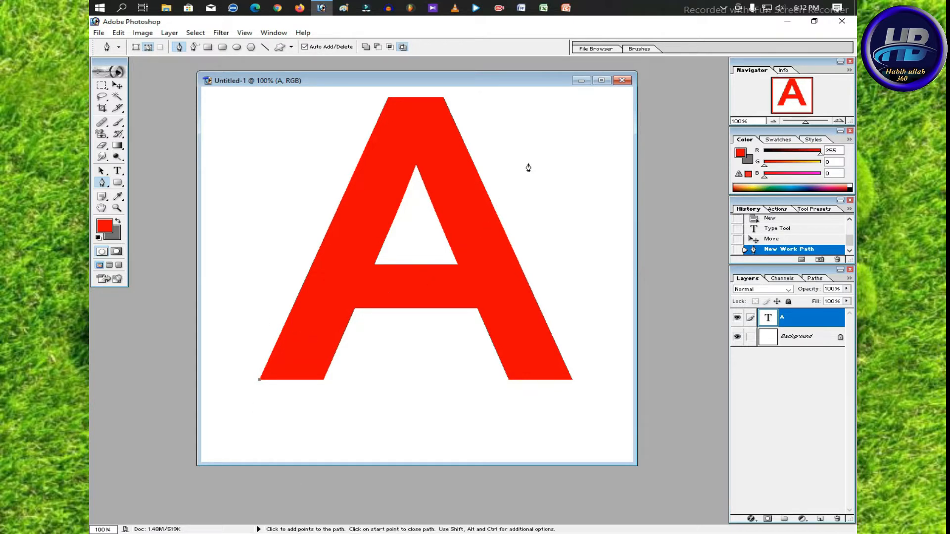
drag(550, 161, 654, 155)
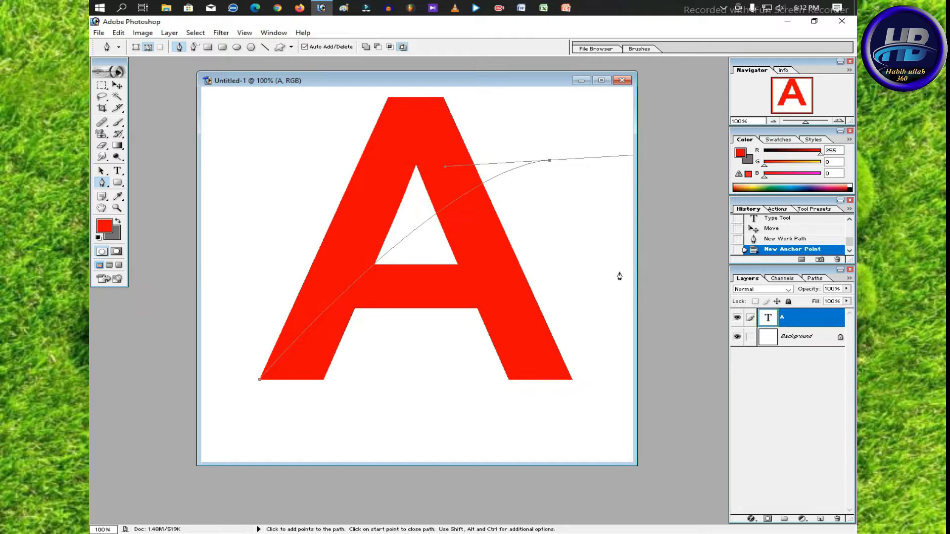
click(549, 161)
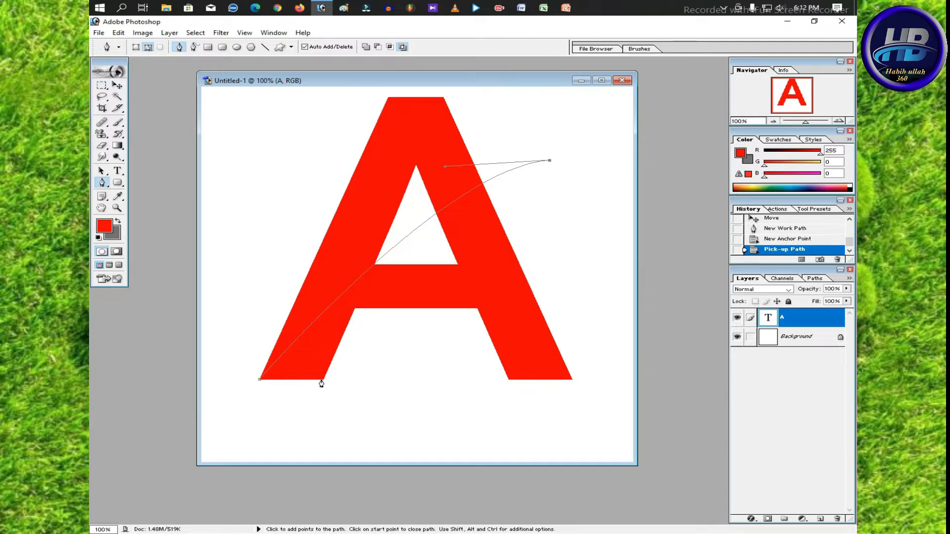
drag(323, 381, 280, 500)
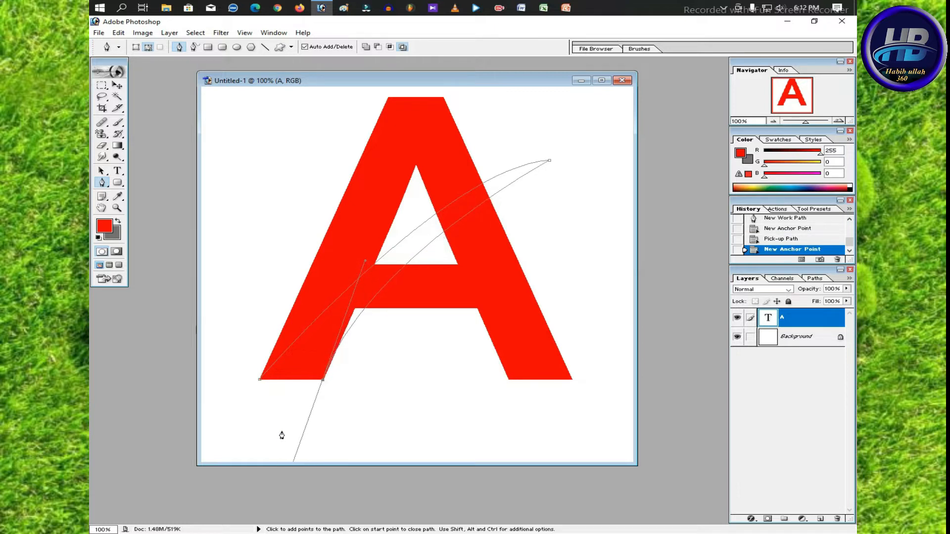
click(322, 381)
click(259, 381)
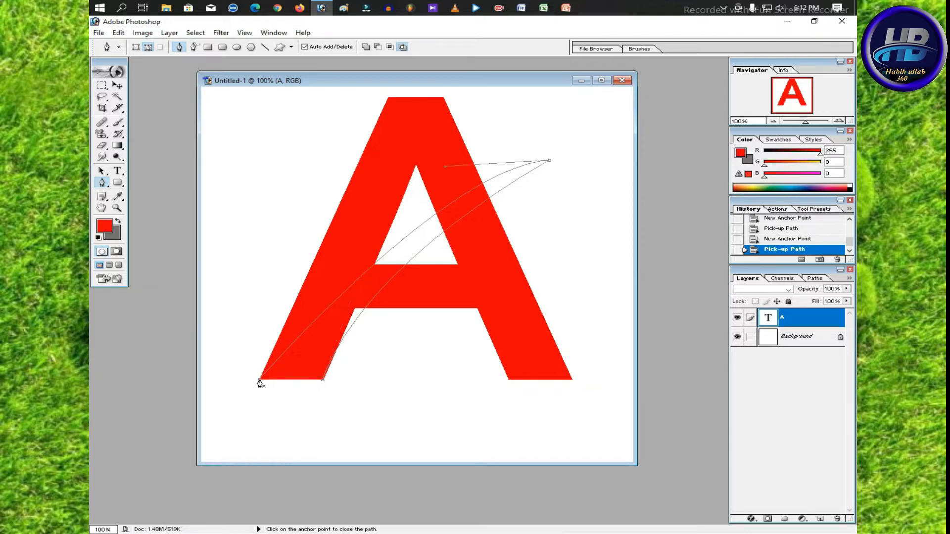
Convert the swoosh path into a new anti-aliased selection
right_click(435, 236)
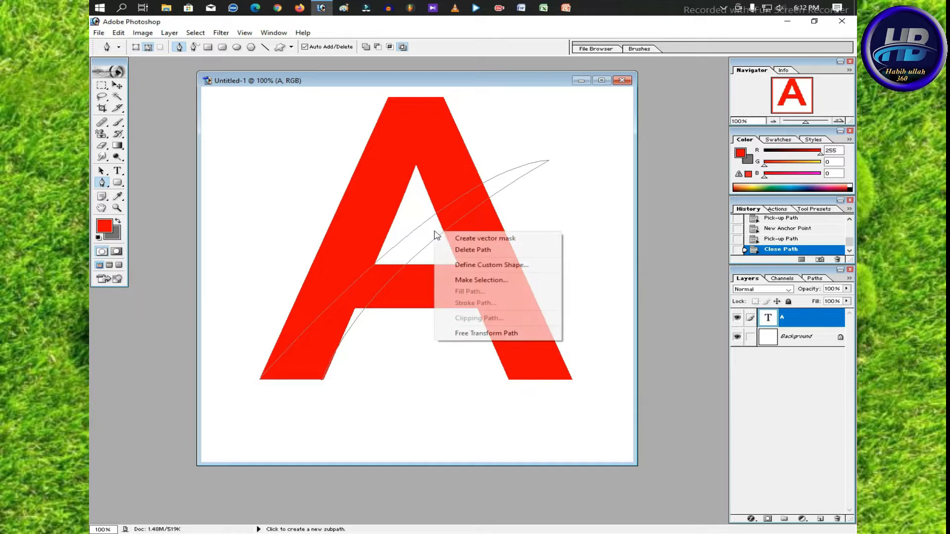
click(499, 281)
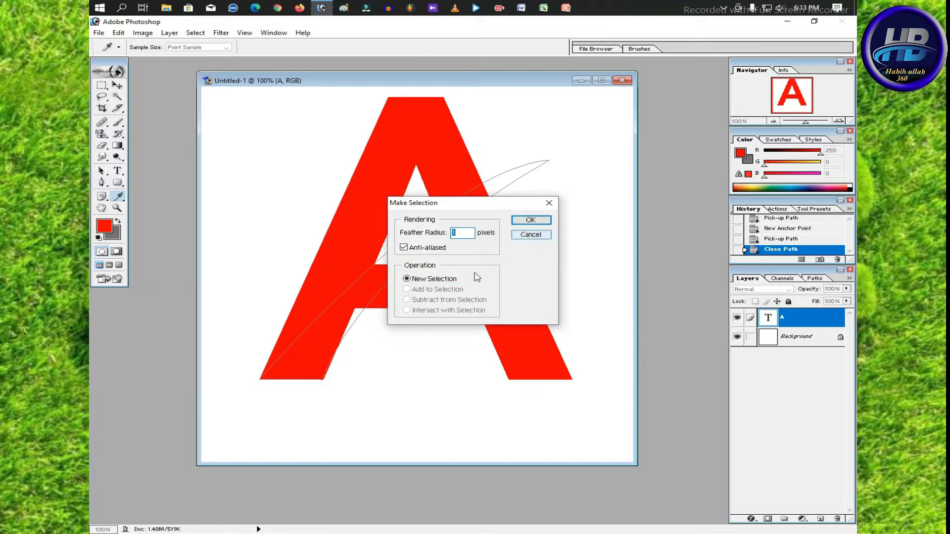
click(539, 223)
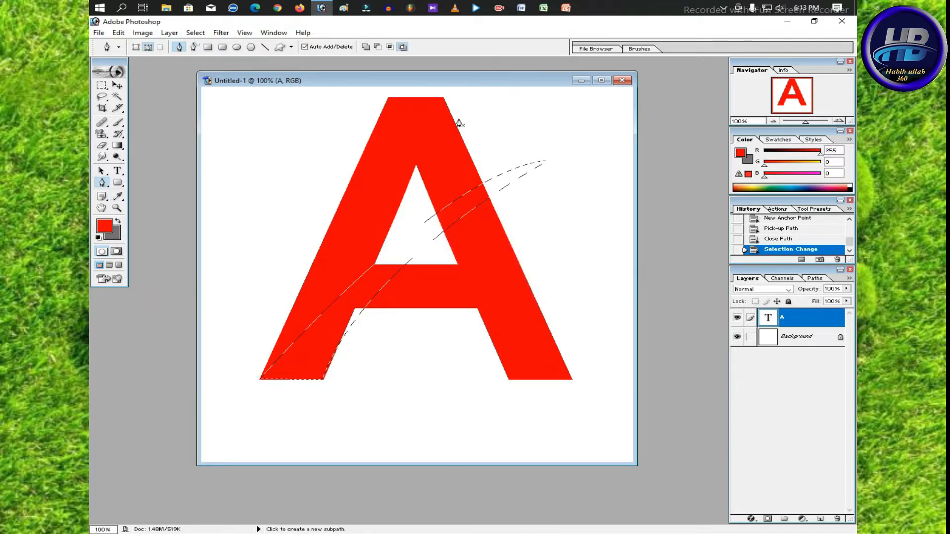
Rasterize the "A" type layer so it can be painted with the Brush tool
click(119, 124)
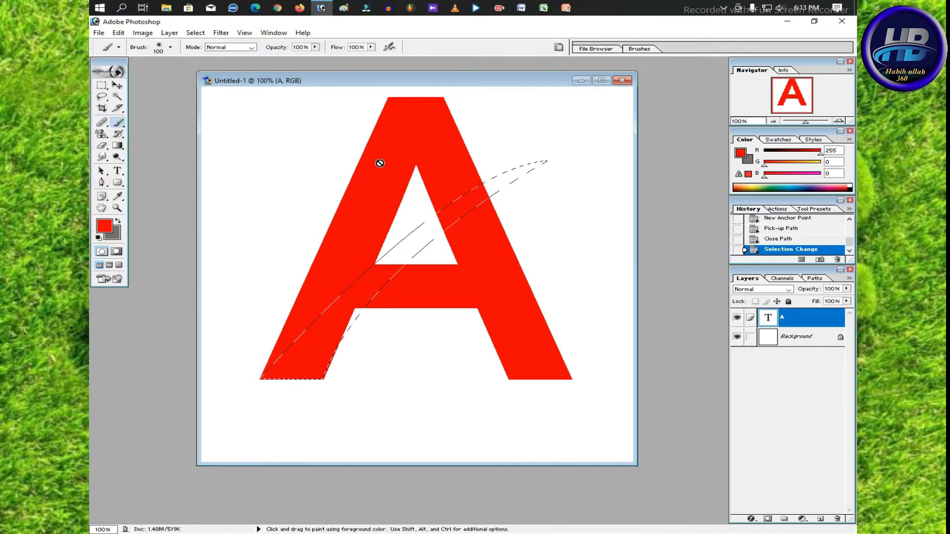
click(448, 258)
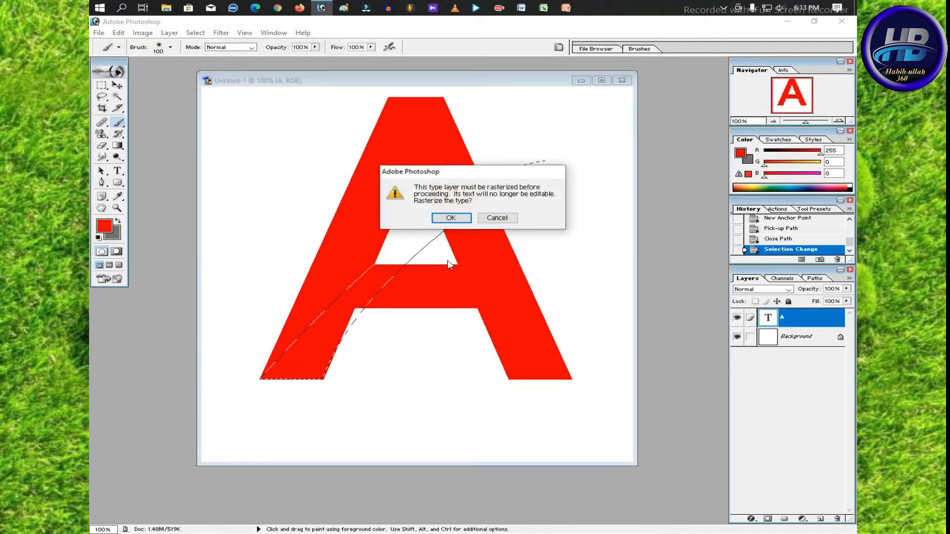
click(451, 218)
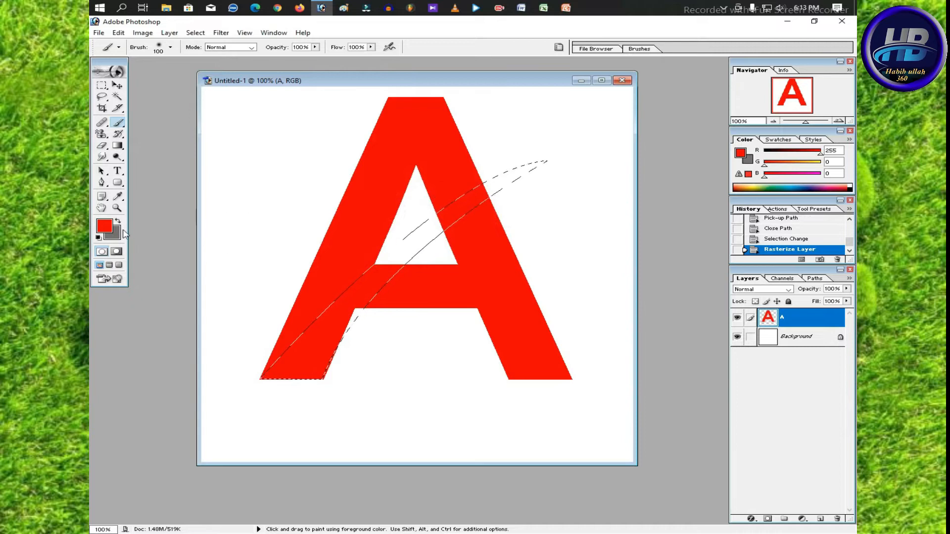
Set the foreground colour to white (FFFFFF) and brush over the A inside the swoosh selection
click(104, 226)
click(405, 216)
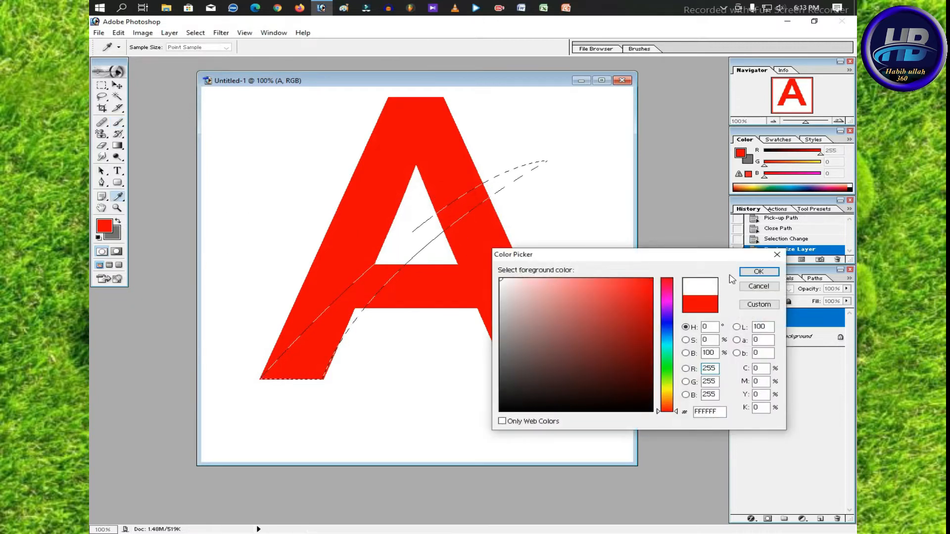
click(759, 272)
mouse_move(417, 231)
mouse_down()
mouse_move(353, 261)
mouse_move(362, 295)
mouse_move(438, 221)
mouse_move(327, 328)
mouse_move(281, 411)
mouse_move(332, 334)
mouse_move(304, 323)
mouse_move(251, 378)
mouse_up()
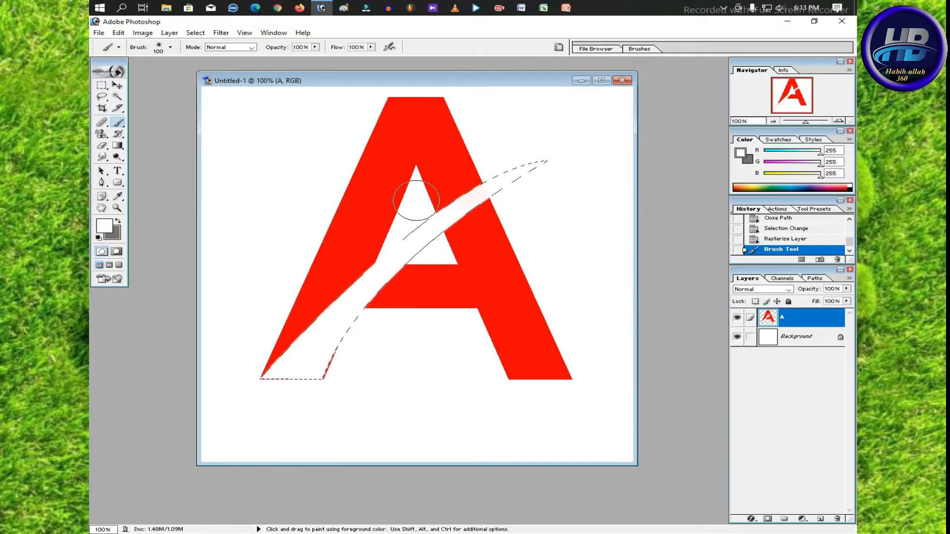
Set the foreground colour to the letter's red (FF0000) and paint the whole swoosh selection with it
click(109, 227)
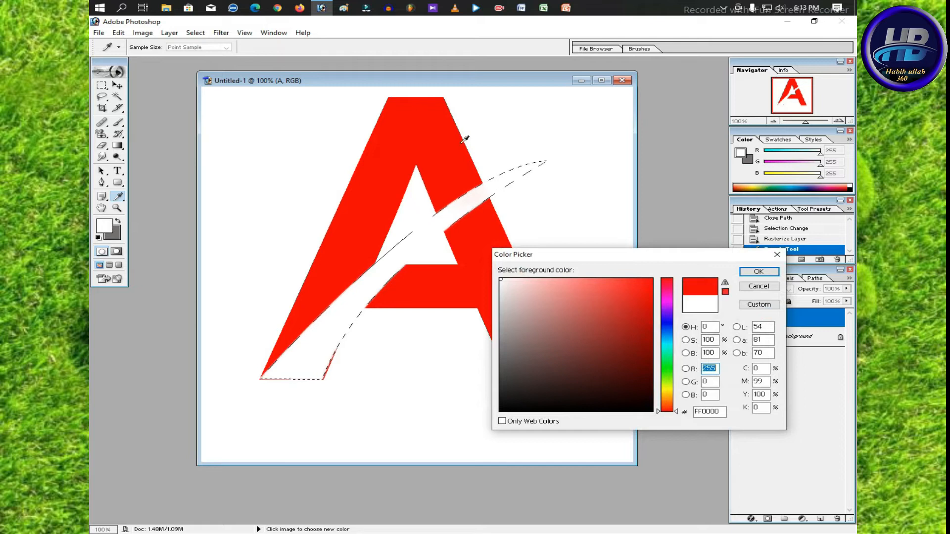
click(759, 272)
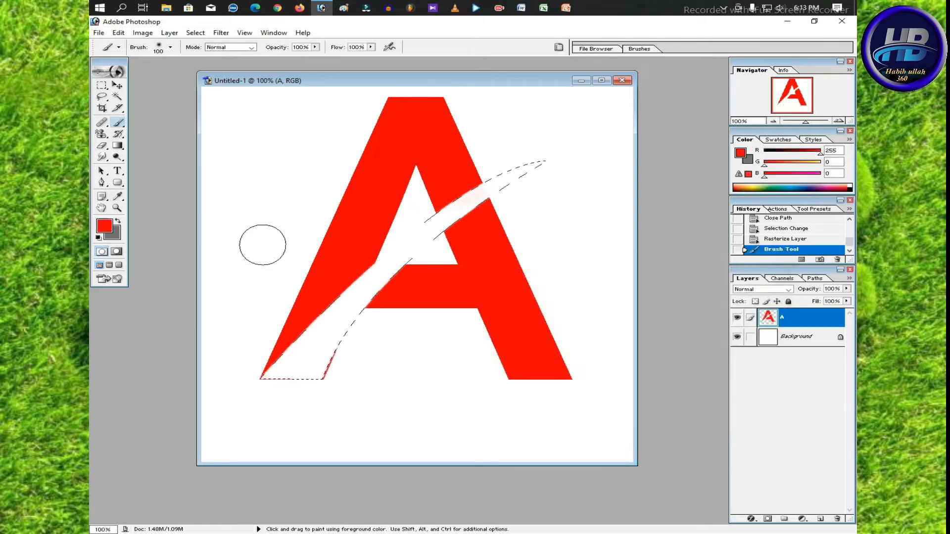
mouse_move(362, 266)
mouse_down()
mouse_move(561, 149)
mouse_move(449, 229)
mouse_move(416, 265)
mouse_move(422, 212)
mouse_move(405, 340)
mouse_up()
mouse_move(356, 317)
mouse_down()
mouse_move(339, 388)
mouse_move(238, 354)
mouse_move(277, 371)
mouse_up()
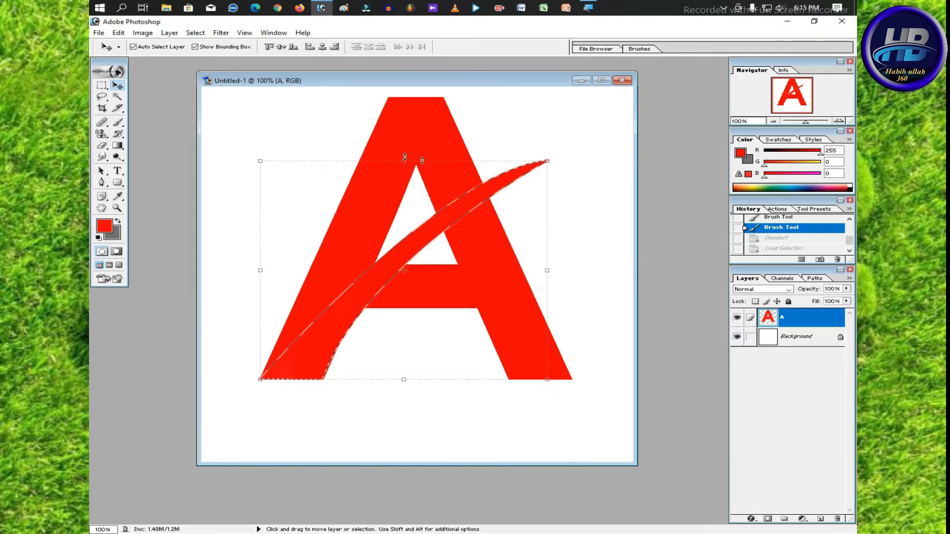
Rotate the selected swoosh about 2.7° clockwise, shift it slightly to open a gap along its upper edge, and deselect
drag(466, 155, 479, 155)
drag(455, 215, 464, 217)
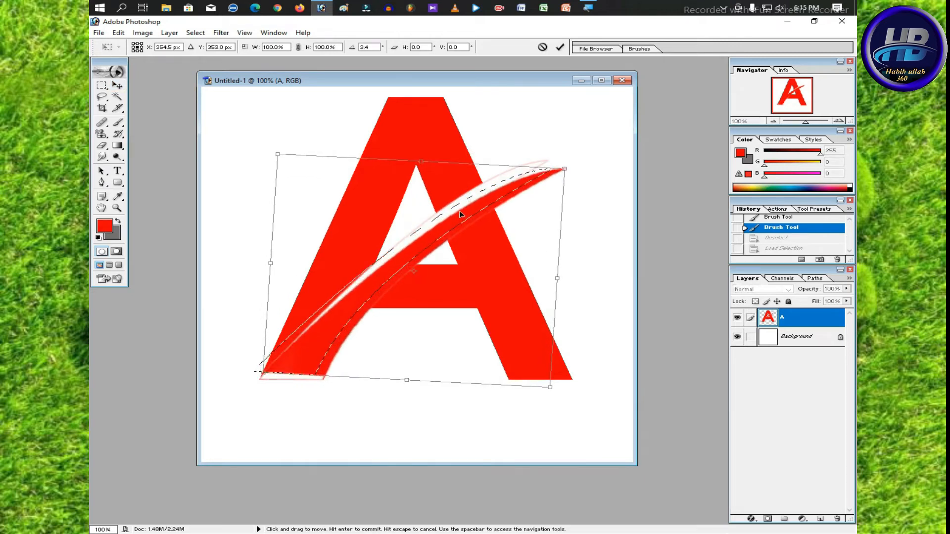
drag(569, 201, 512, 210)
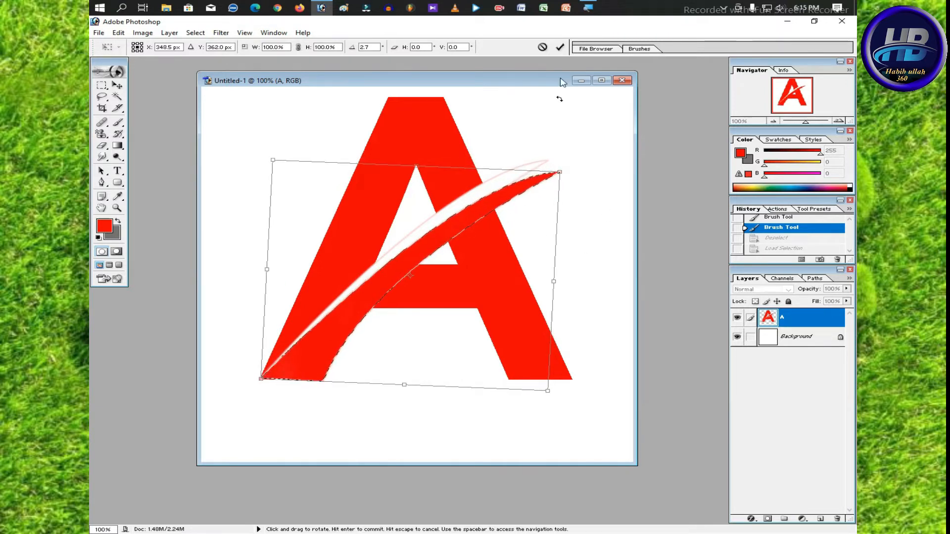
click(561, 48)
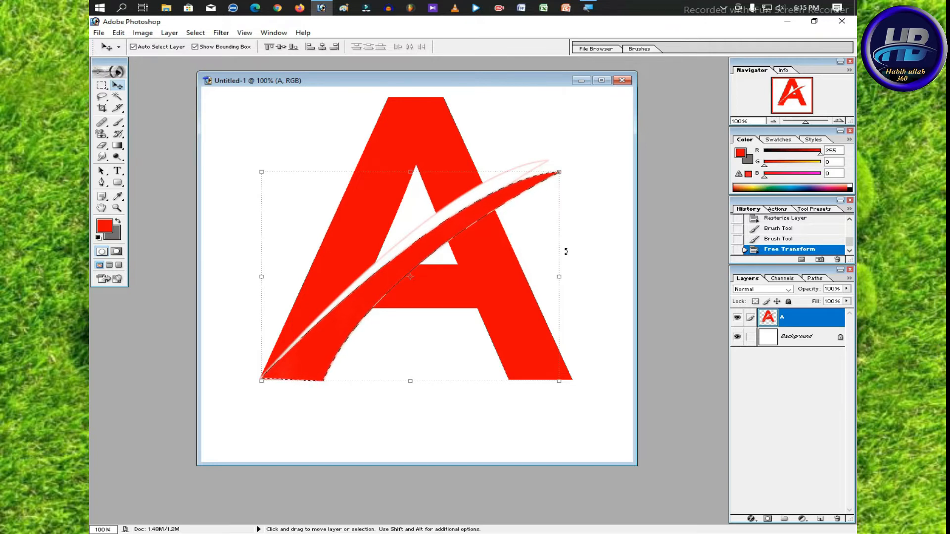
key(ctrl+d)
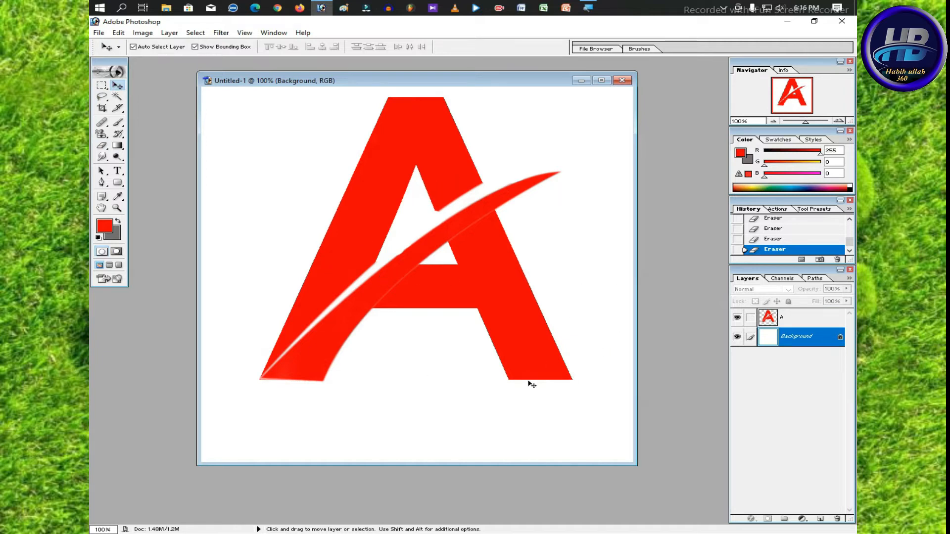
Add the red text "Ali Photography" in Corbel Bold at 24 pt and centre it below the letter A
click(117, 171)
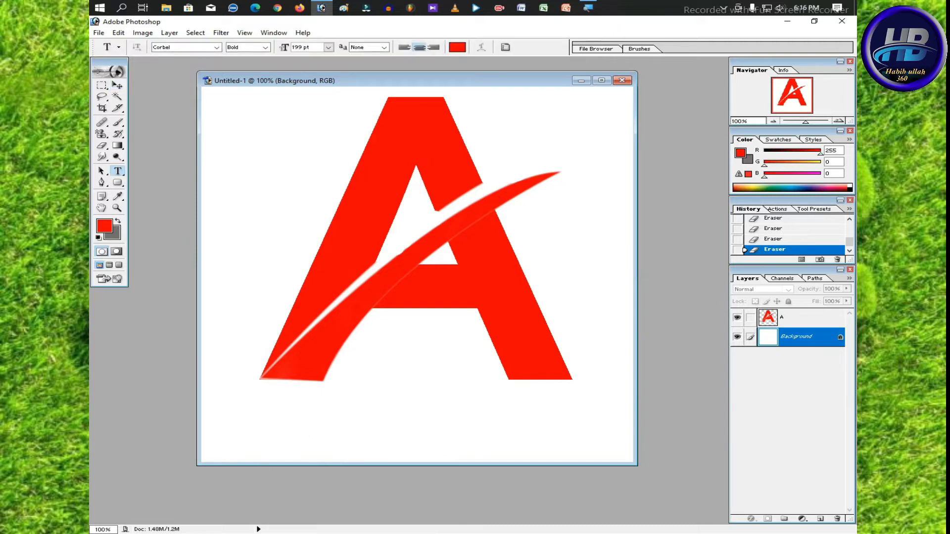
click(282, 442)
click(312, 47)
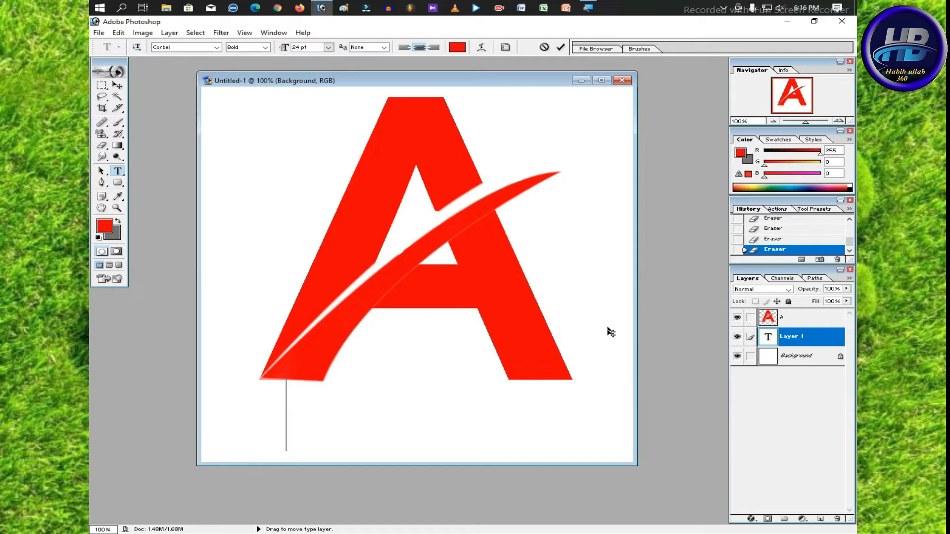
text(A)
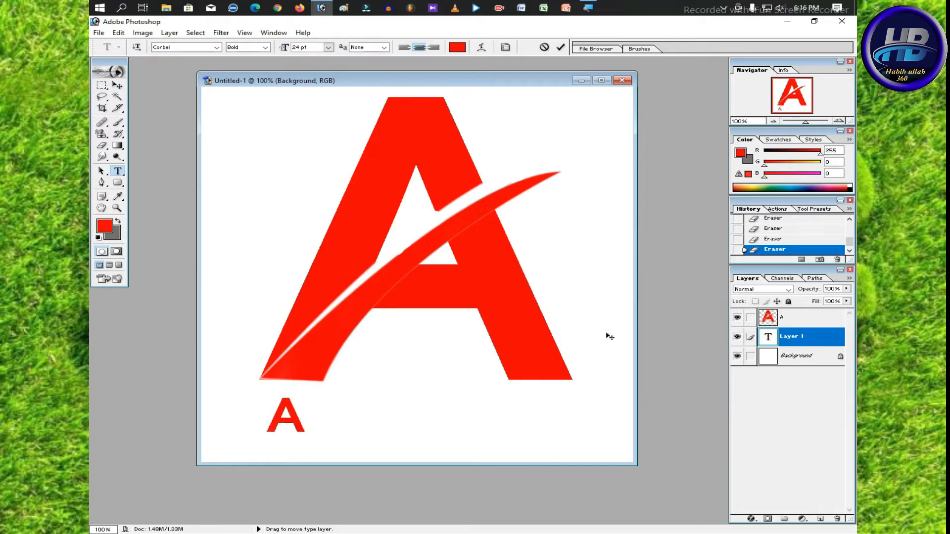
text(li P)
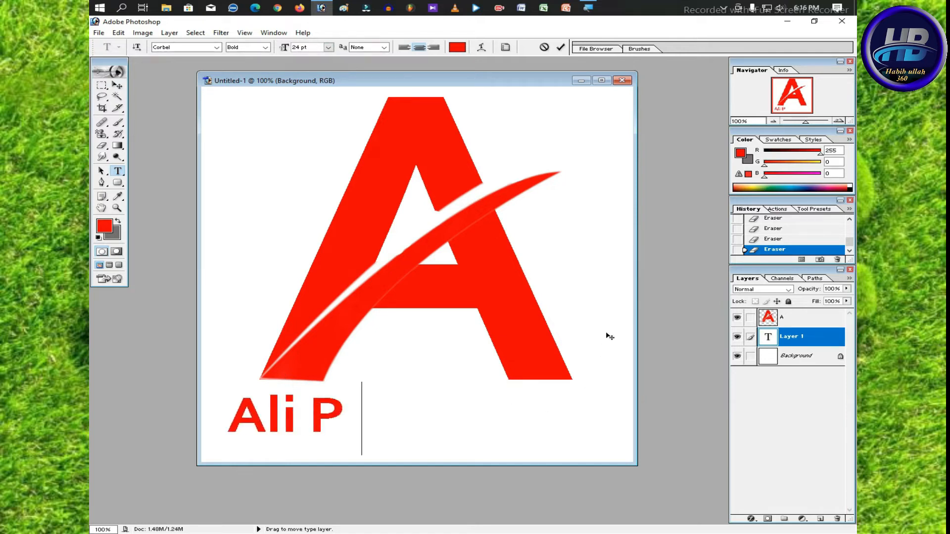
text(hotogrt)
key(BackSpace)
text(a)
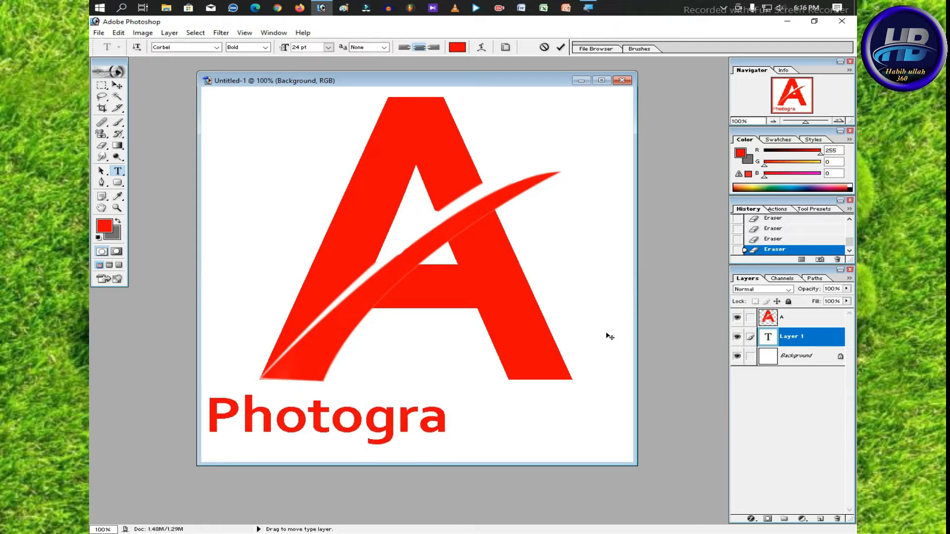
text(ph)
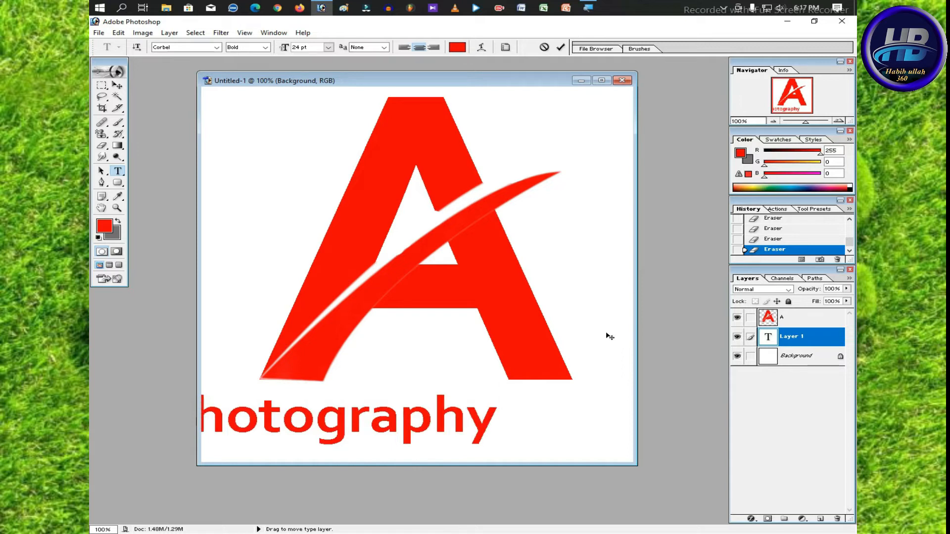
drag(541, 270, 673, 271)
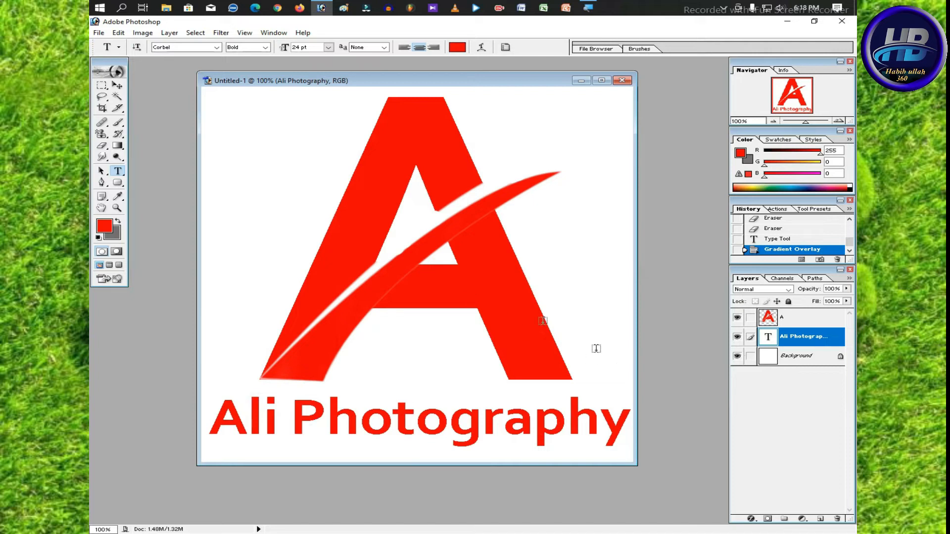
Hide the Background layer and draw a red rounded rectangle with a 10 px radius covering the "Ali Photography" caption
click(737, 356)
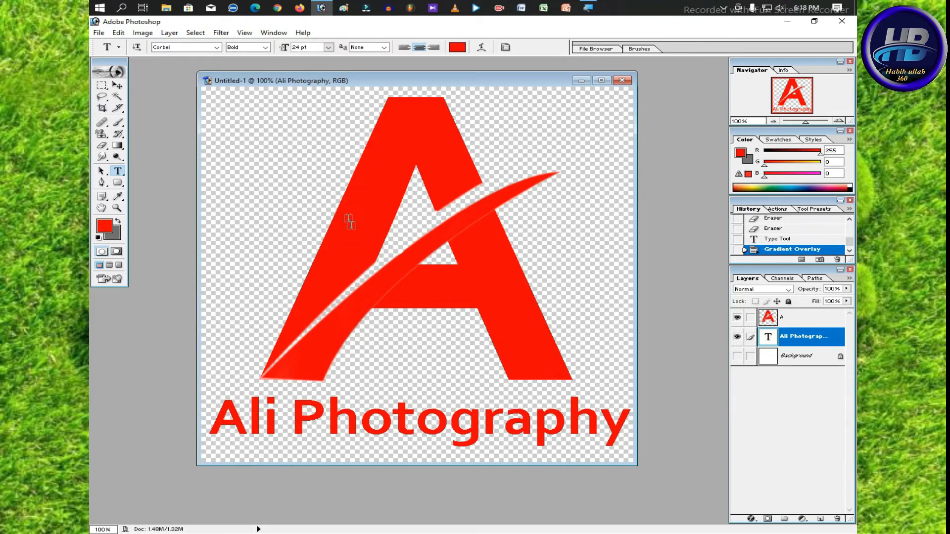
click(117, 85)
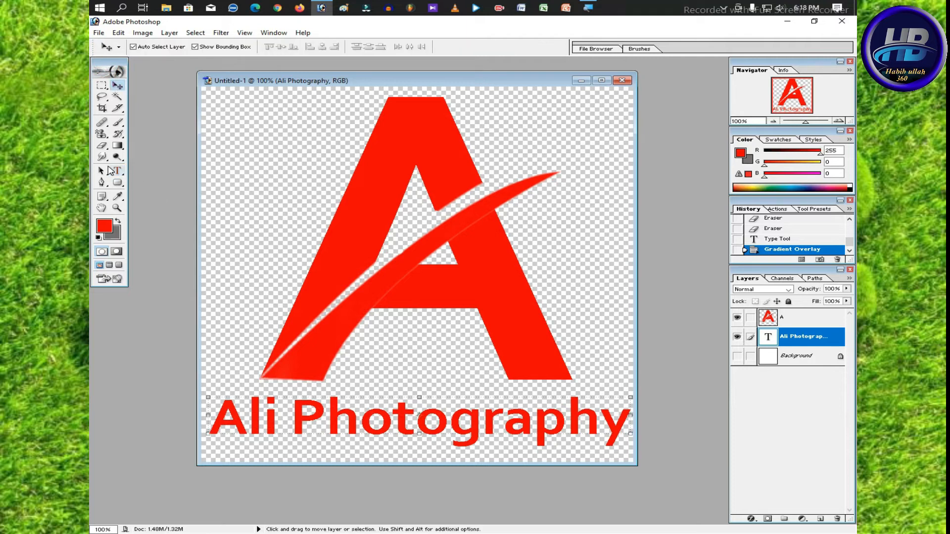
click(118, 182)
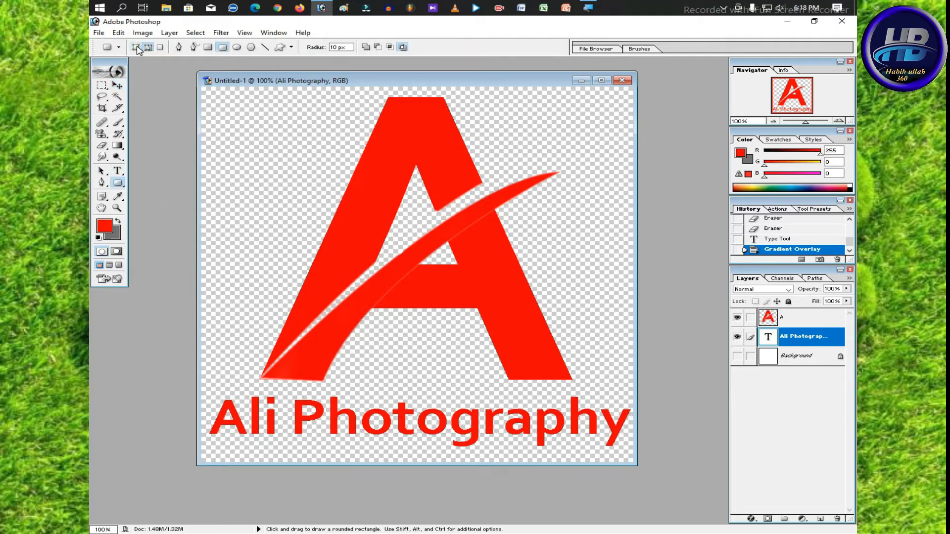
drag(207, 393, 629, 450)
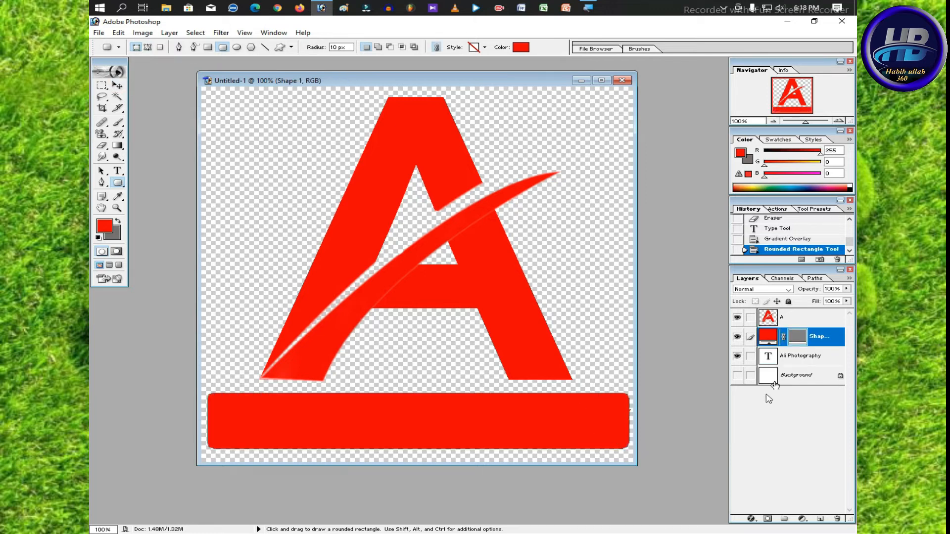
Move the "Ali Photography" text layer above the rounded rectangle and change the rectangle's fill colour to white
drag(807, 358, 812, 327)
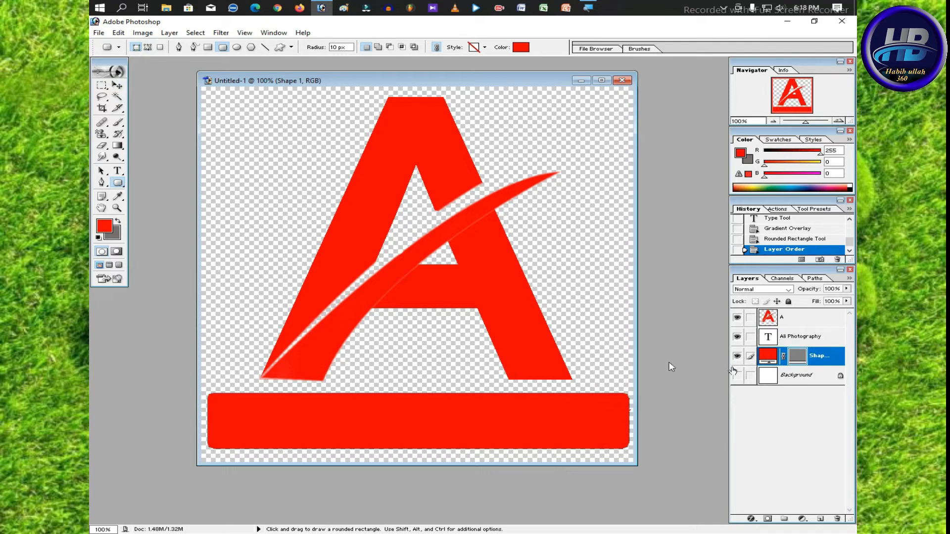
click(117, 172)
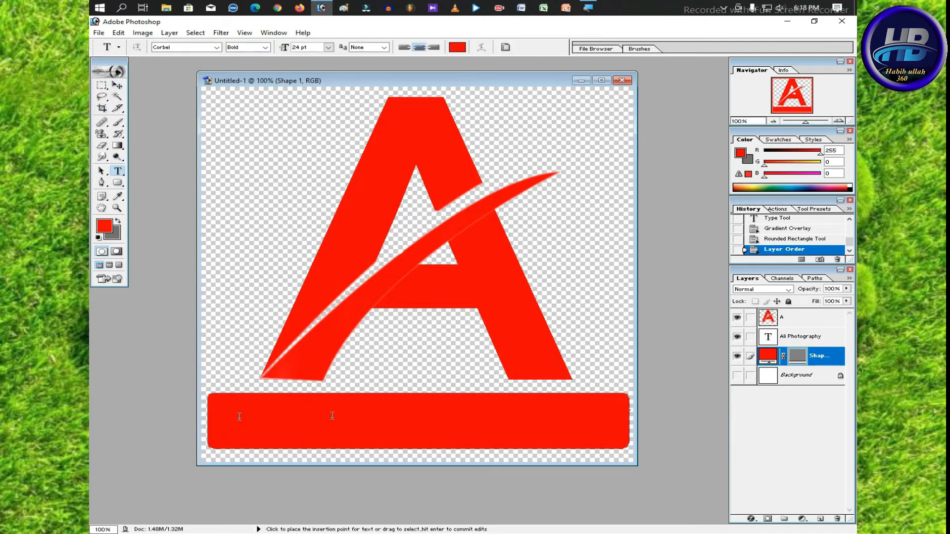
double_click(768, 355)
click(500, 280)
click(774, 275)
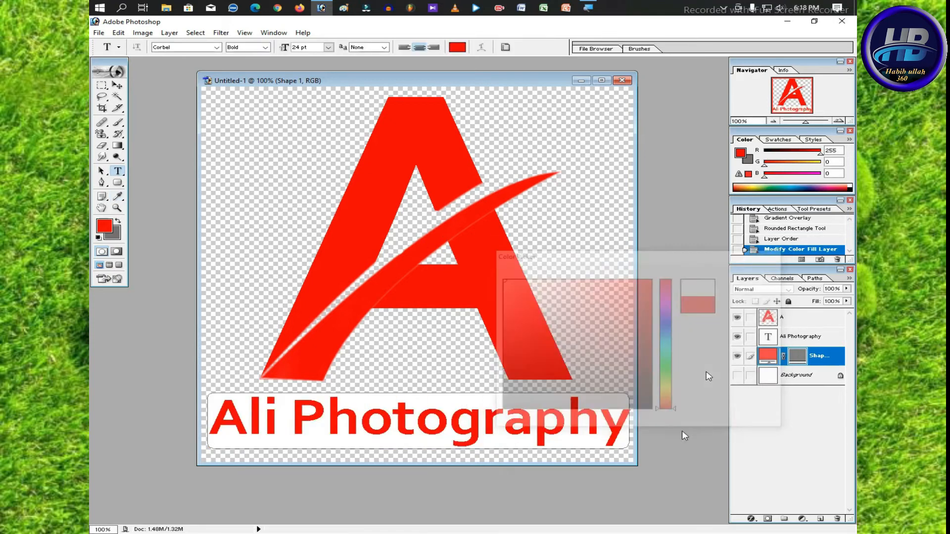
Apply a Gradient Overlay layer style with a banded gold preset gradient to the rounded rectangle behind the caption
click(117, 85)
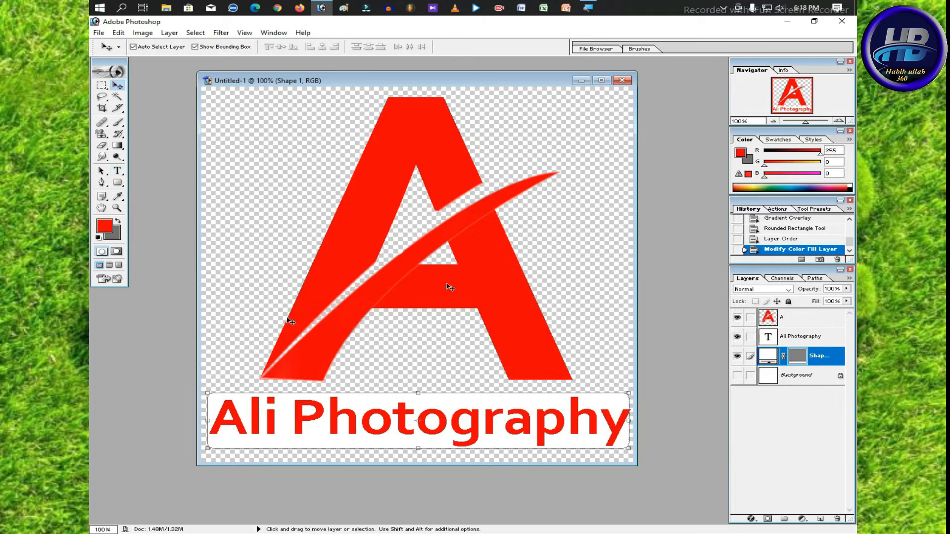
double_click(834, 361)
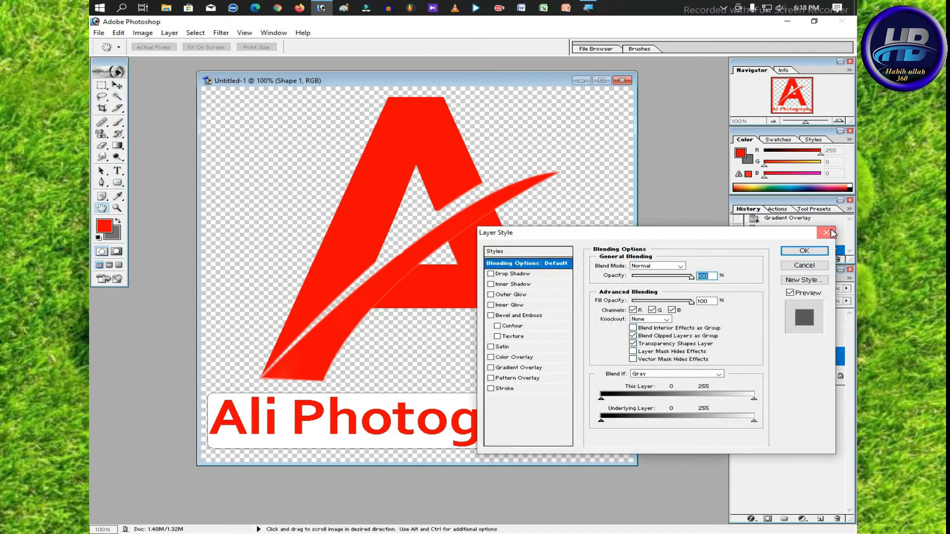
click(830, 232)
double_click(830, 359)
click(844, 358)
double_click(845, 358)
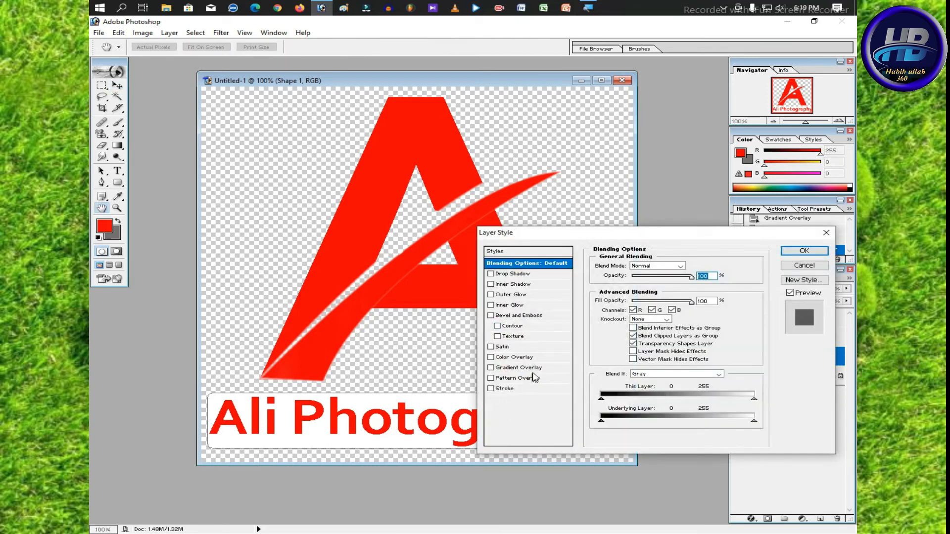
click(520, 368)
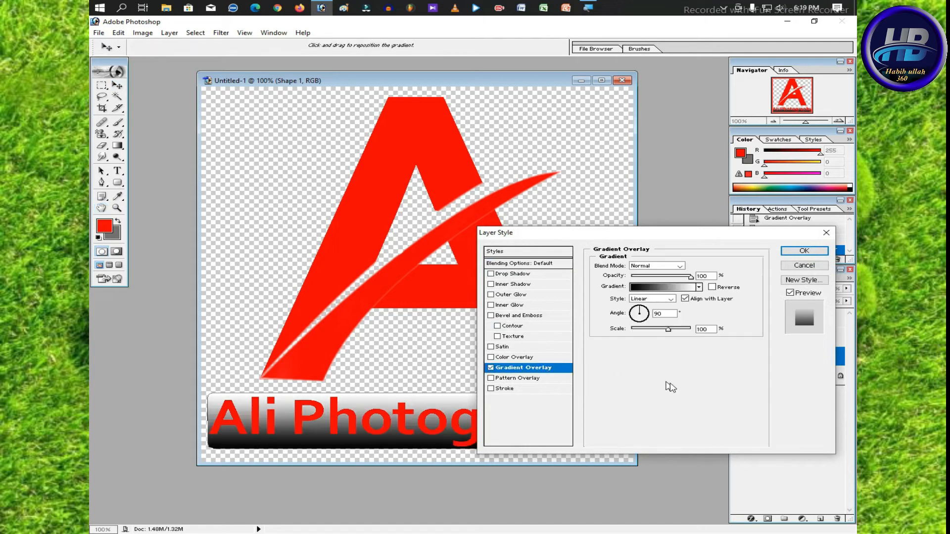
click(684, 291)
click(723, 301)
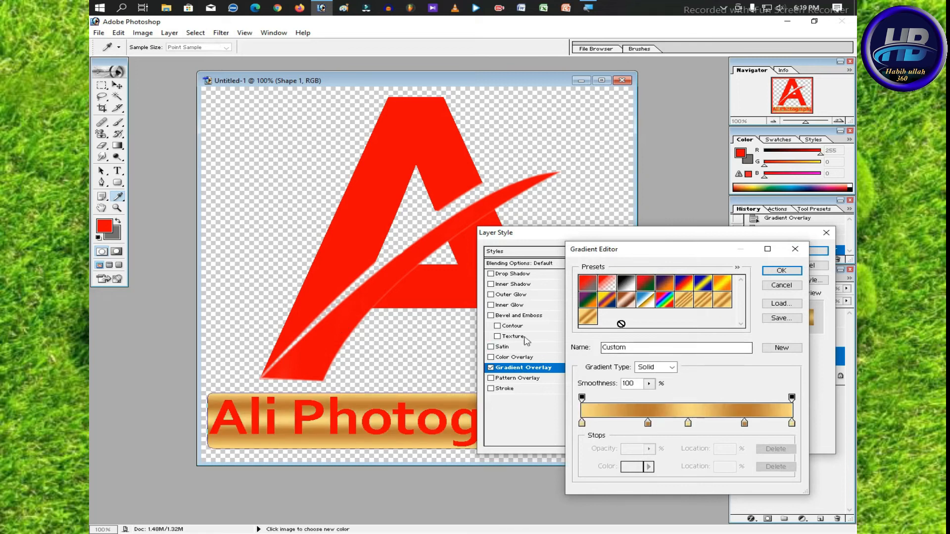
click(781, 271)
click(804, 251)
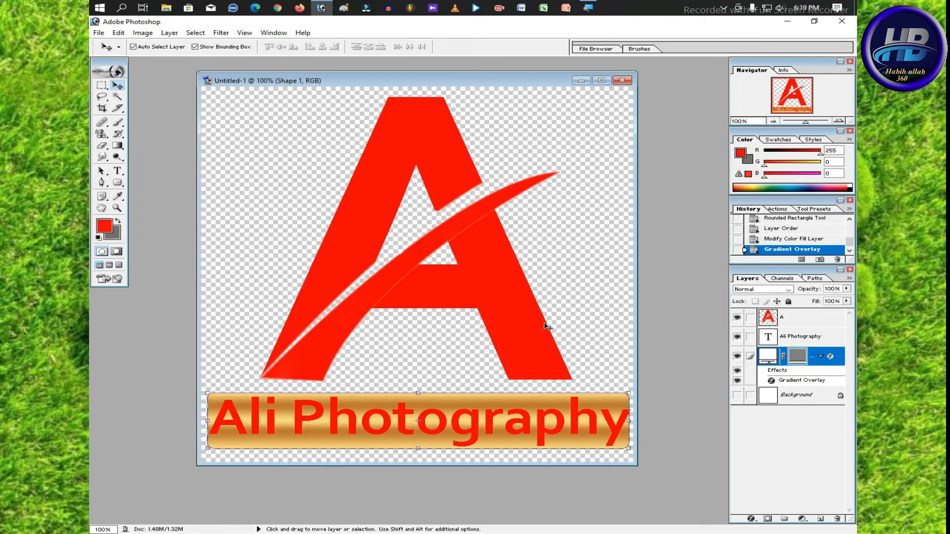
Save the logo to New Volume (H:) as a PNG named "Ali photography hd" with interlacing set to None
click(102, 33)
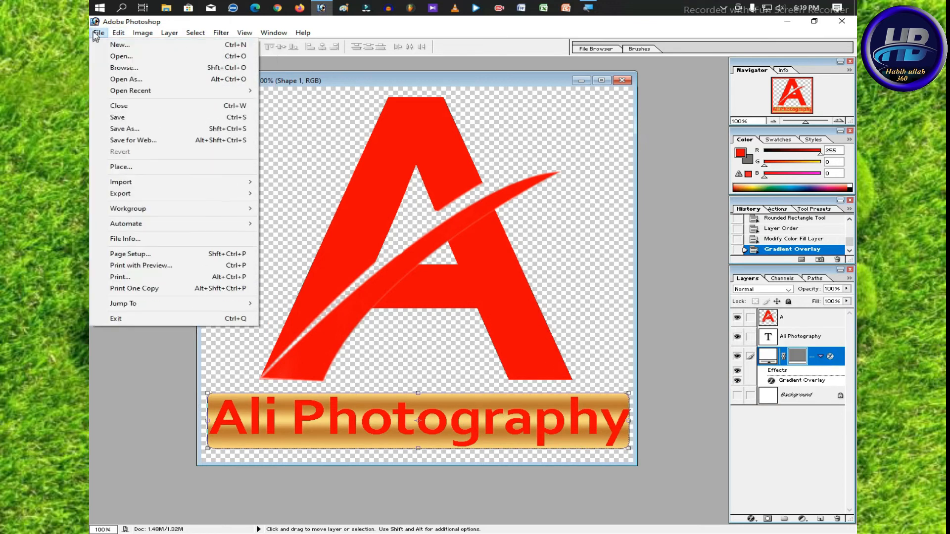
click(150, 120)
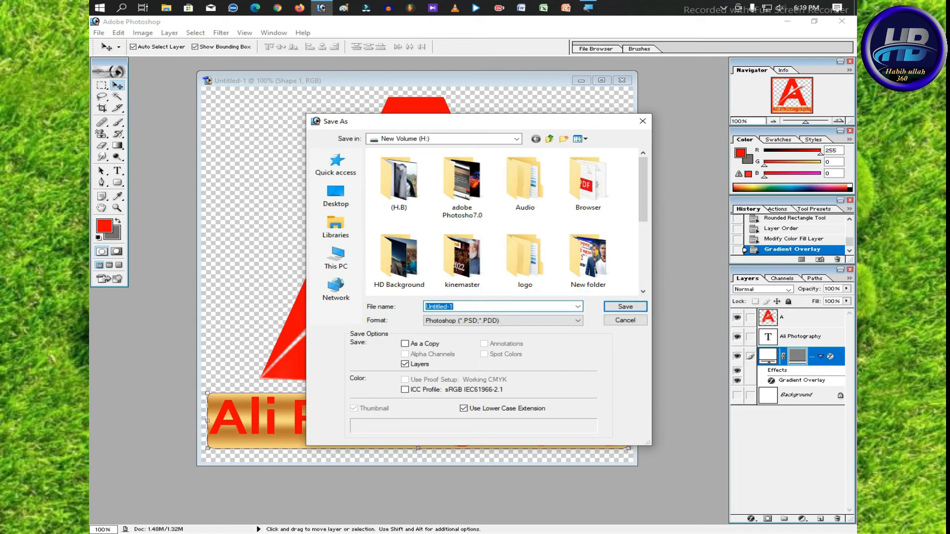
text(Ali photography hd)
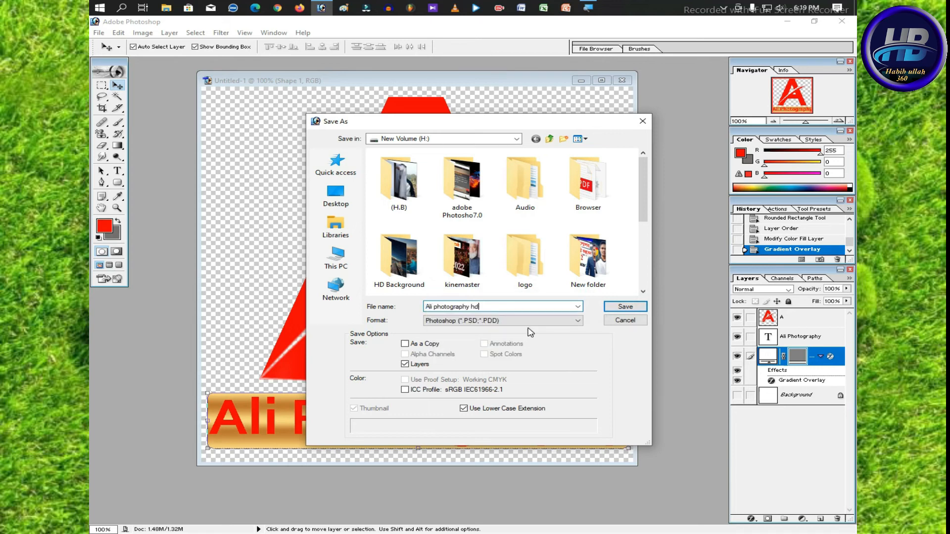
click(530, 322)
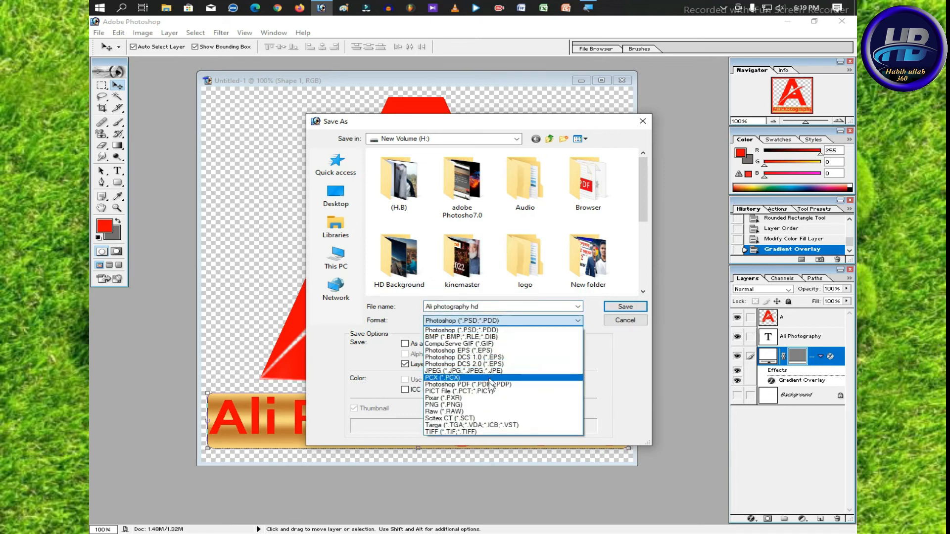
click(525, 405)
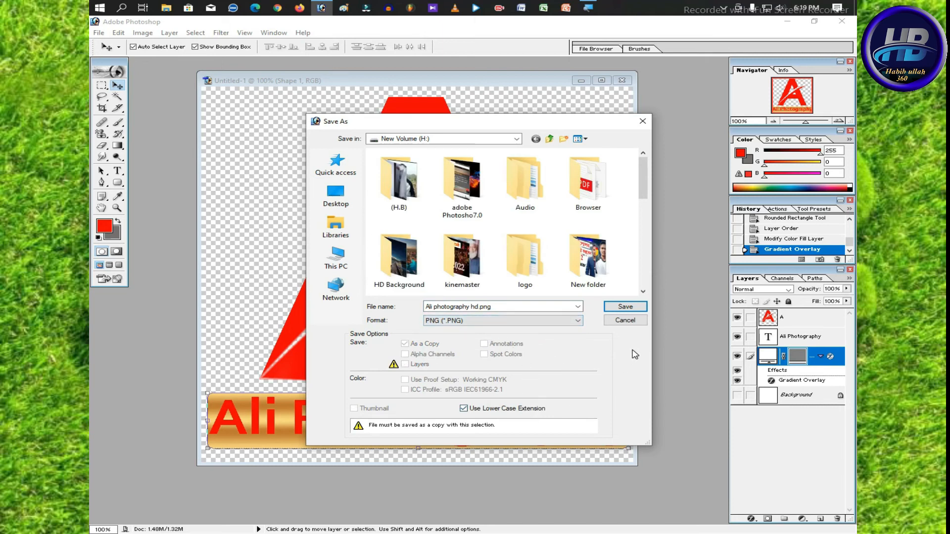
click(626, 308)
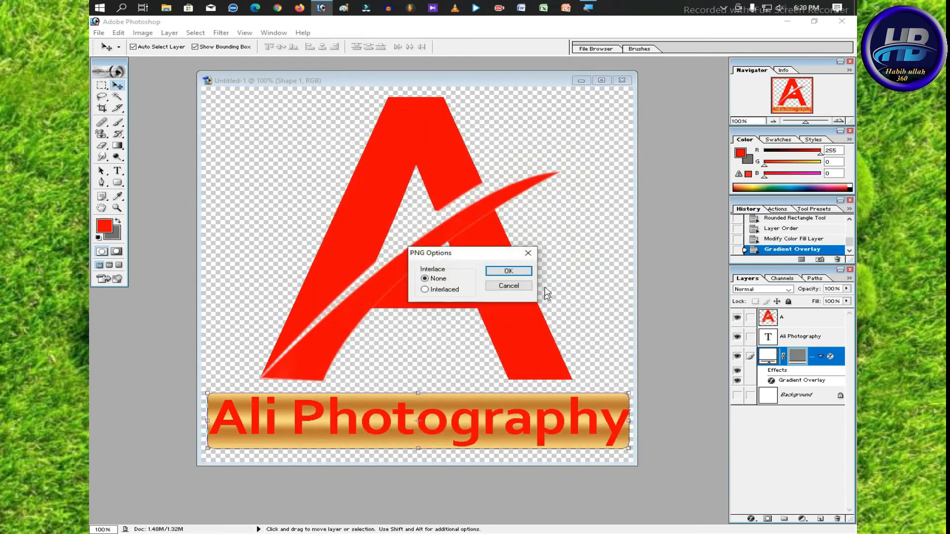
click(508, 271)
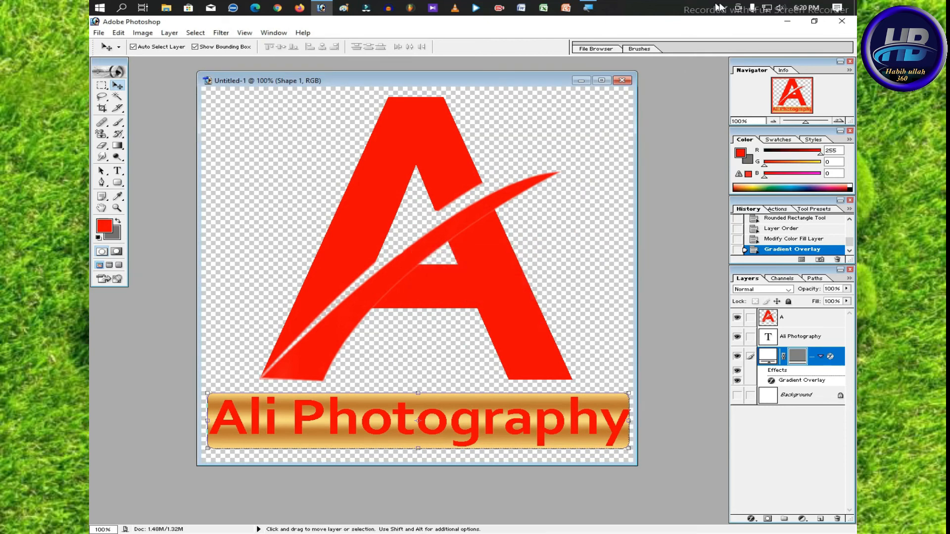
Switch to File Explorer, view the saved "Ali photography hd" image from New Volume (H:), and close the image viewer
click(792, 23)
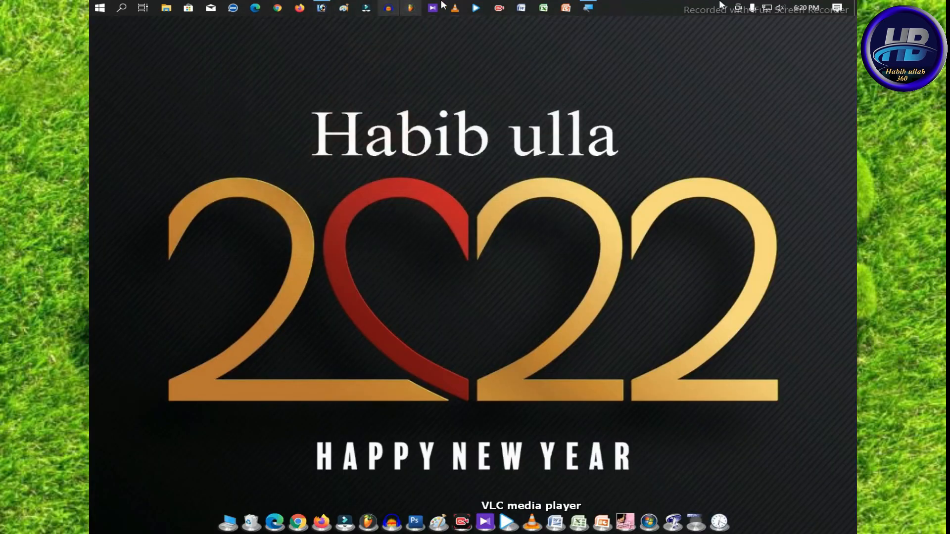
click(231, 521)
click(514, 272)
double_click(514, 272)
scroll(524, 292, down, 5)
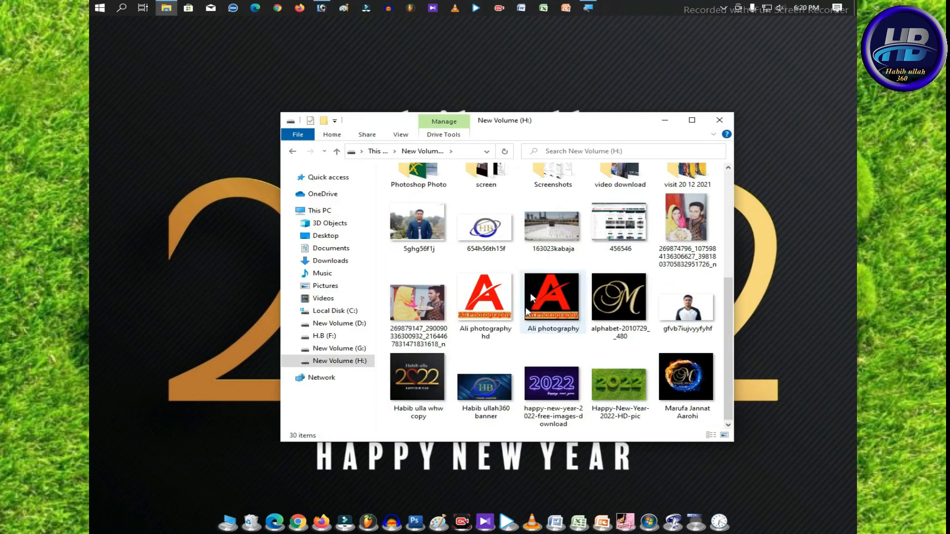
click(510, 317)
double_click(510, 317)
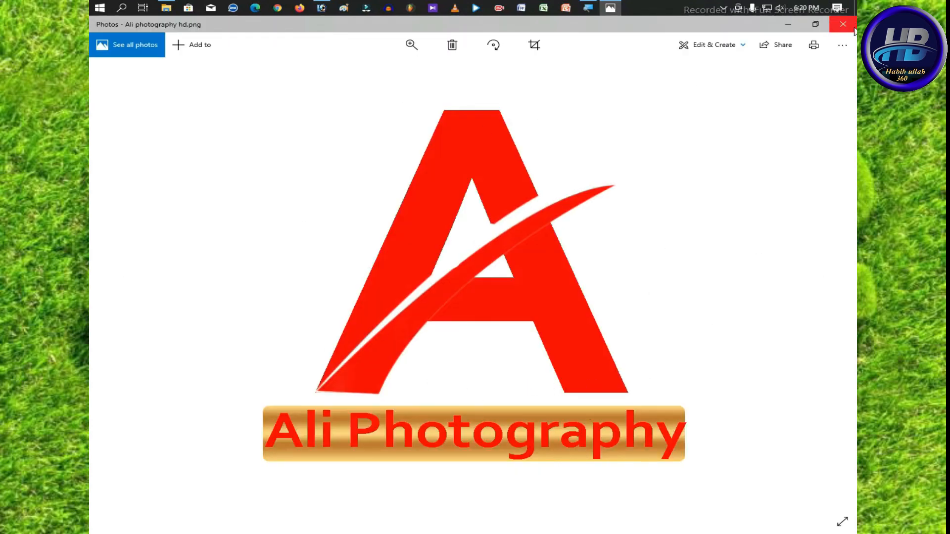
click(844, 23)
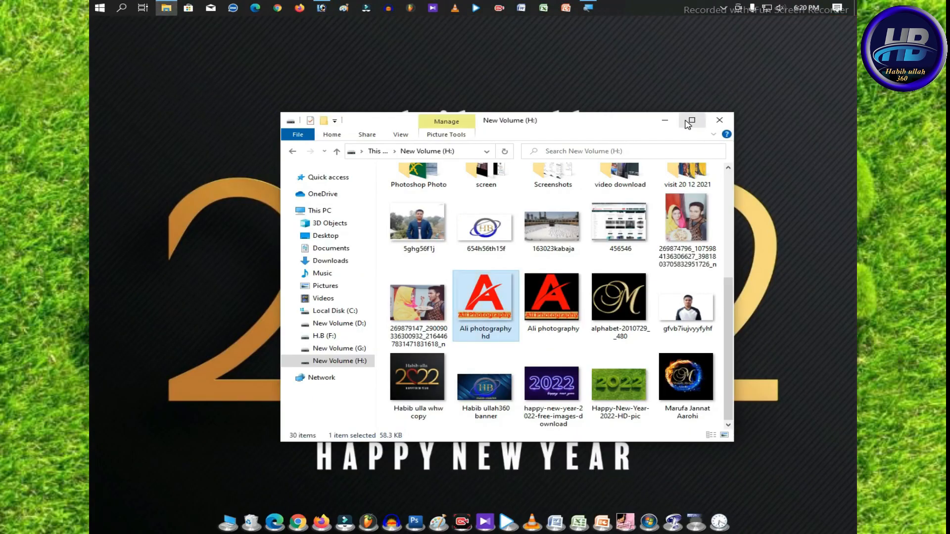